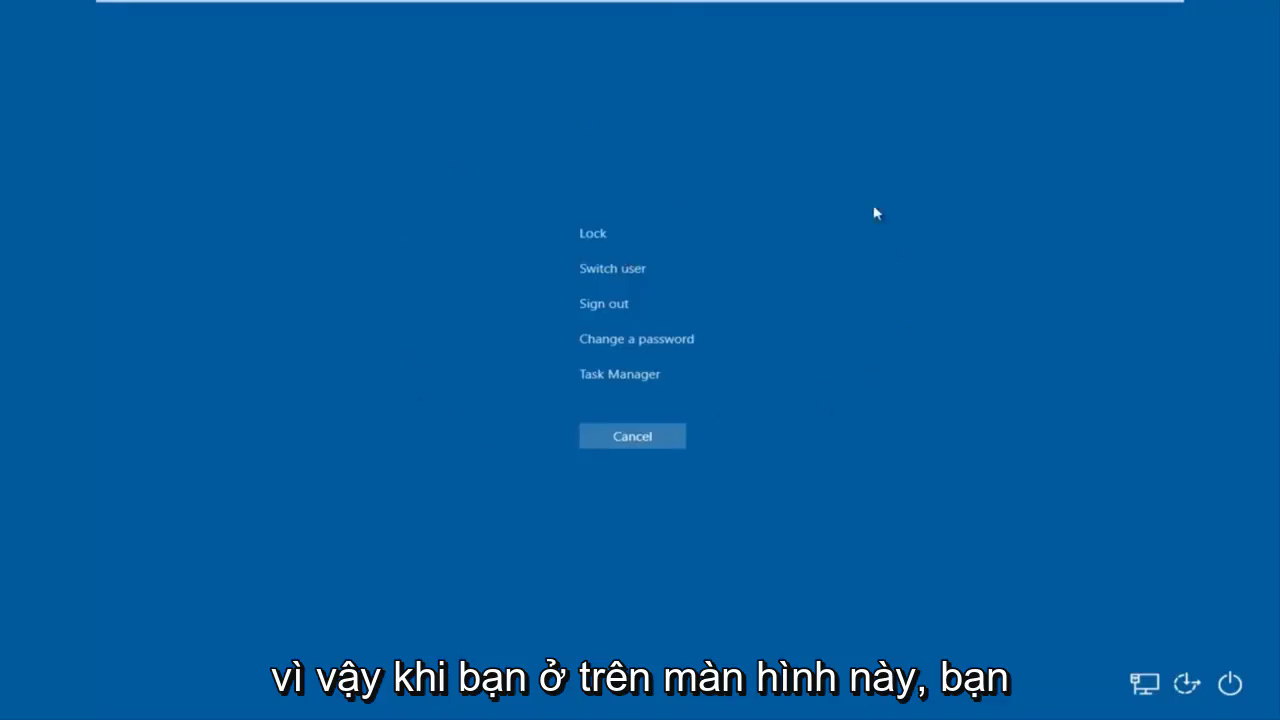
Open Task Manager from the Windows security screen and move its window into view.
left_click(617, 375)
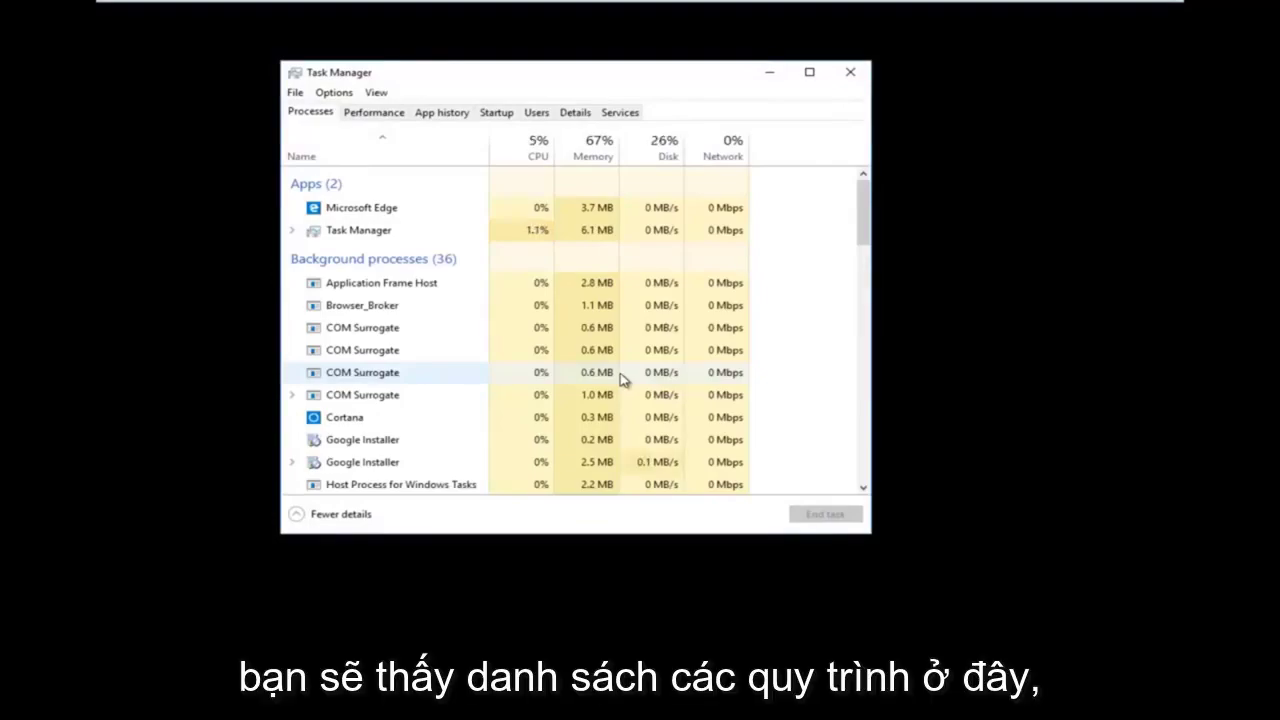
left_click_drag(651, 82, 753, 103)
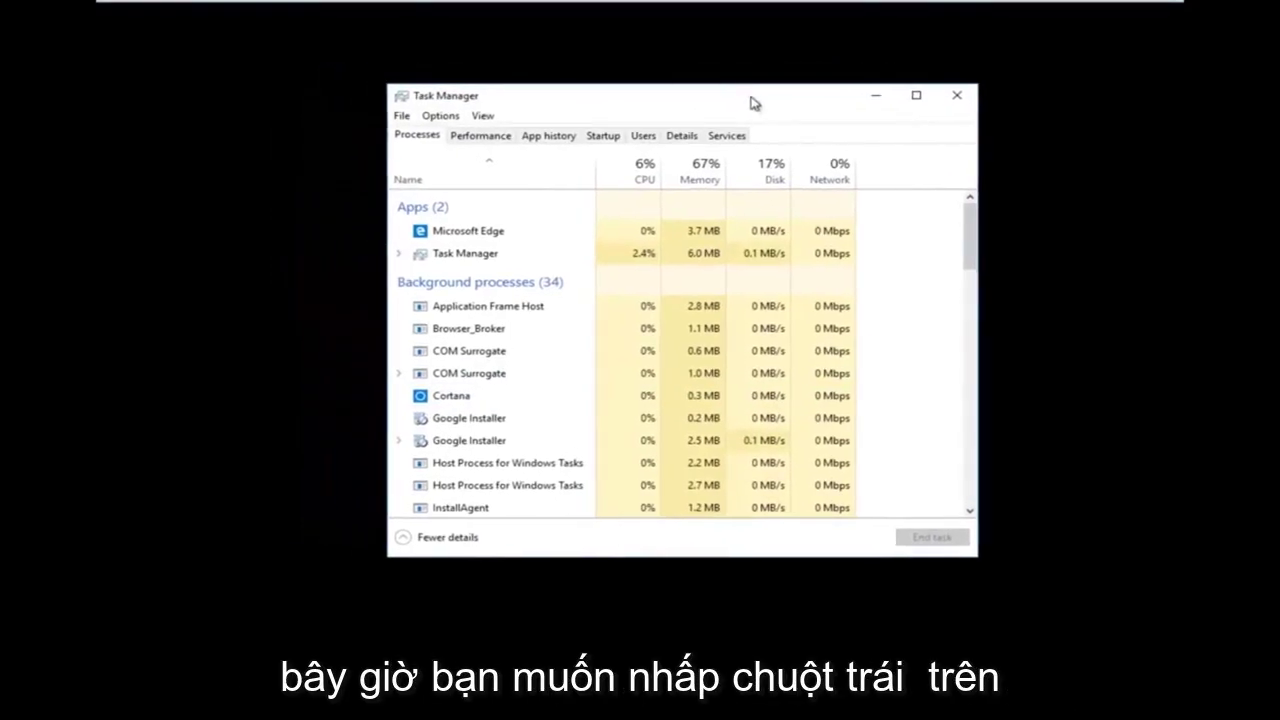
Create a new task running regedit with administrative privileges enabled.
left_click(402, 117)
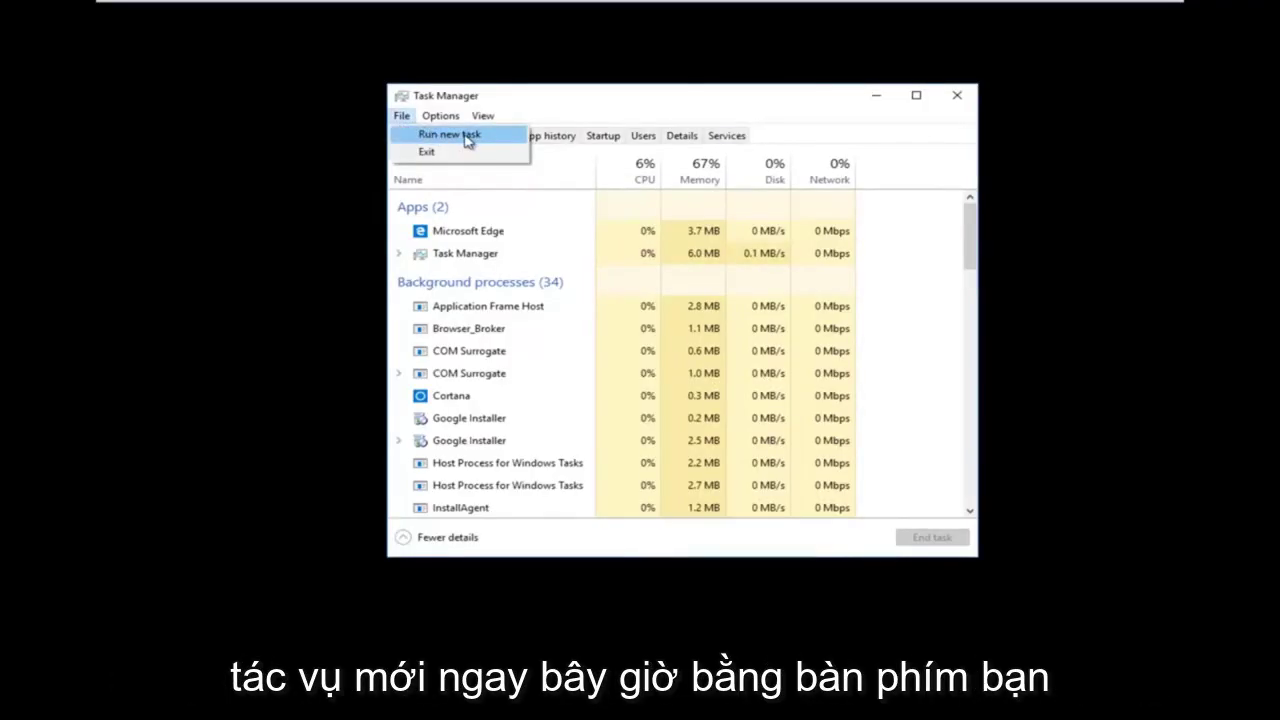
left_click(465, 137)
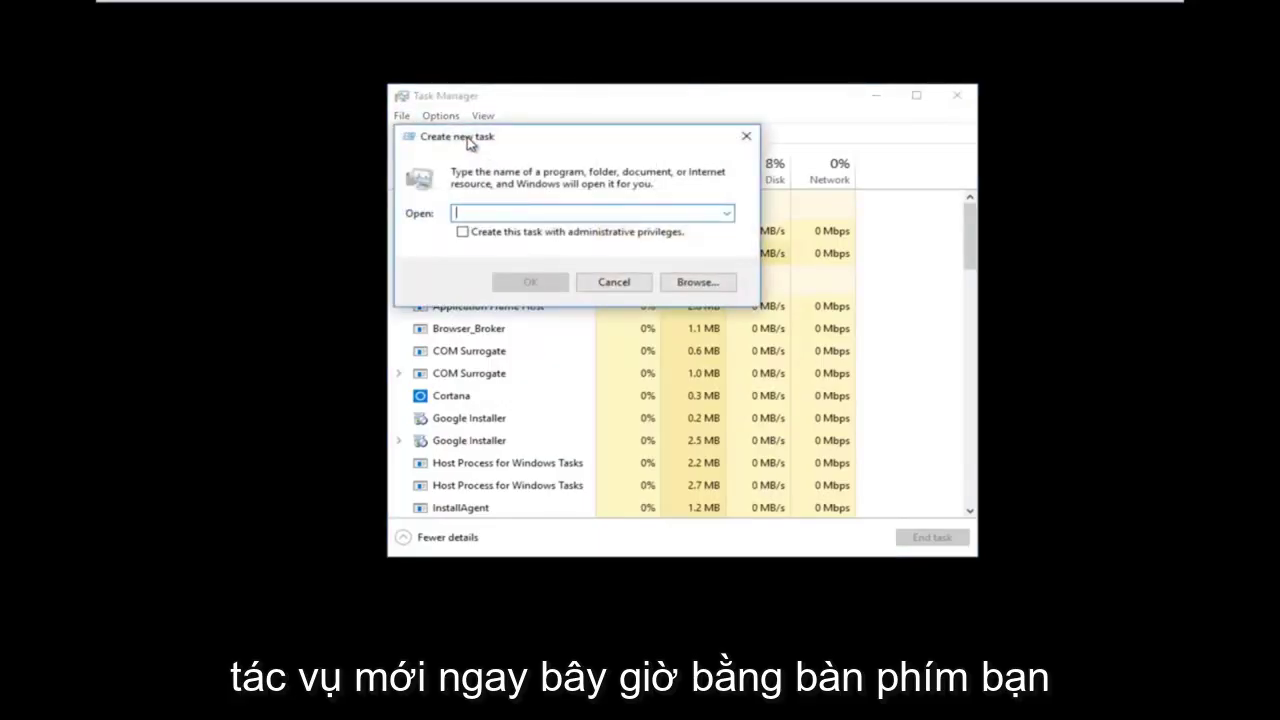
type("reg")
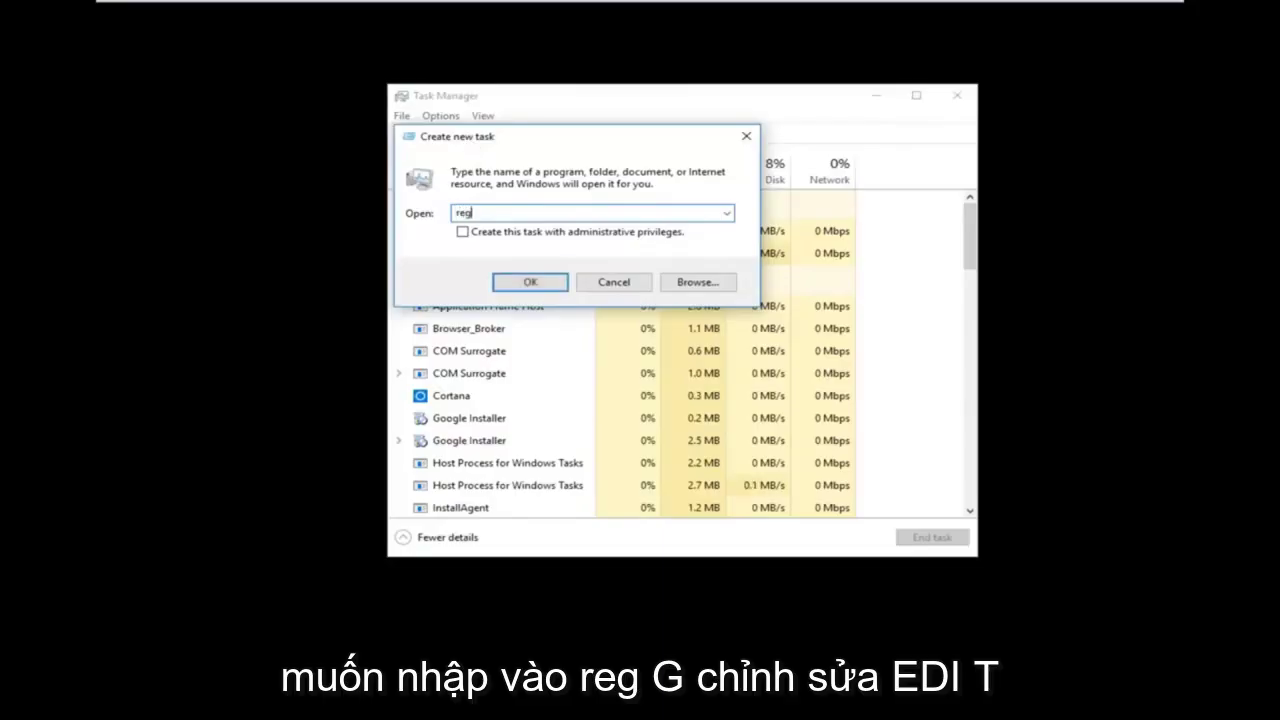
type("edit")
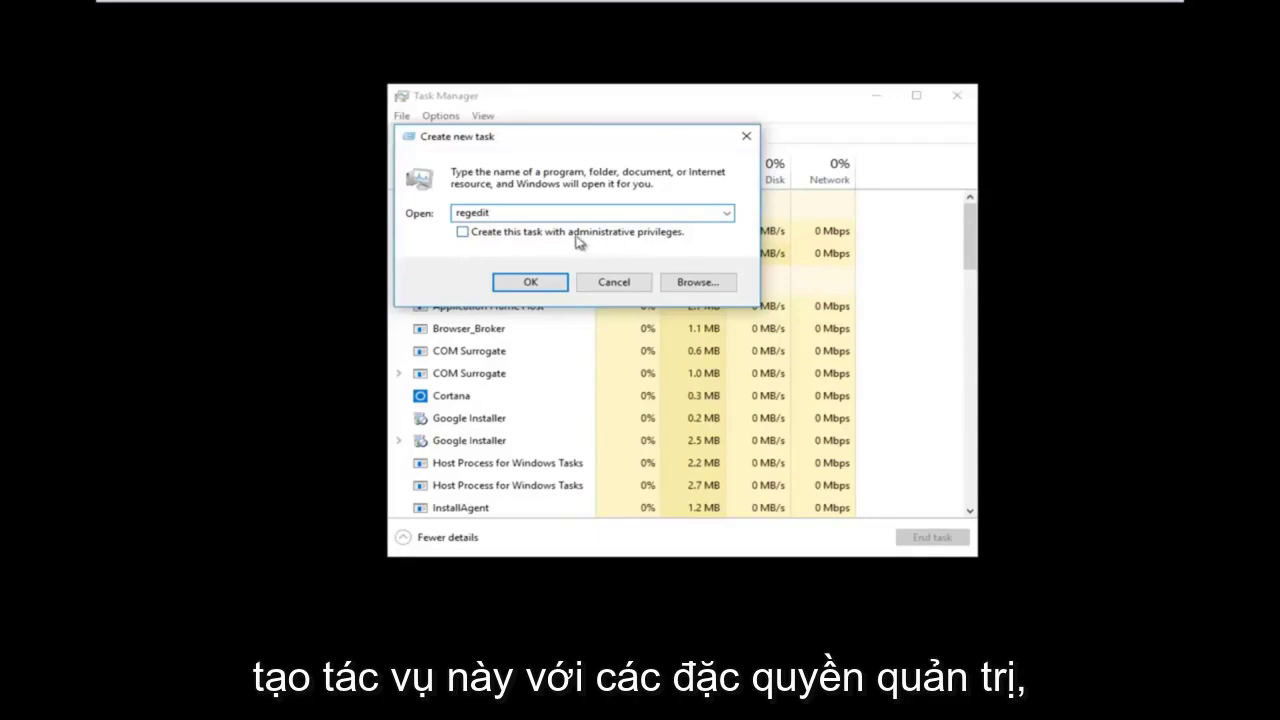
left_click(463, 233)
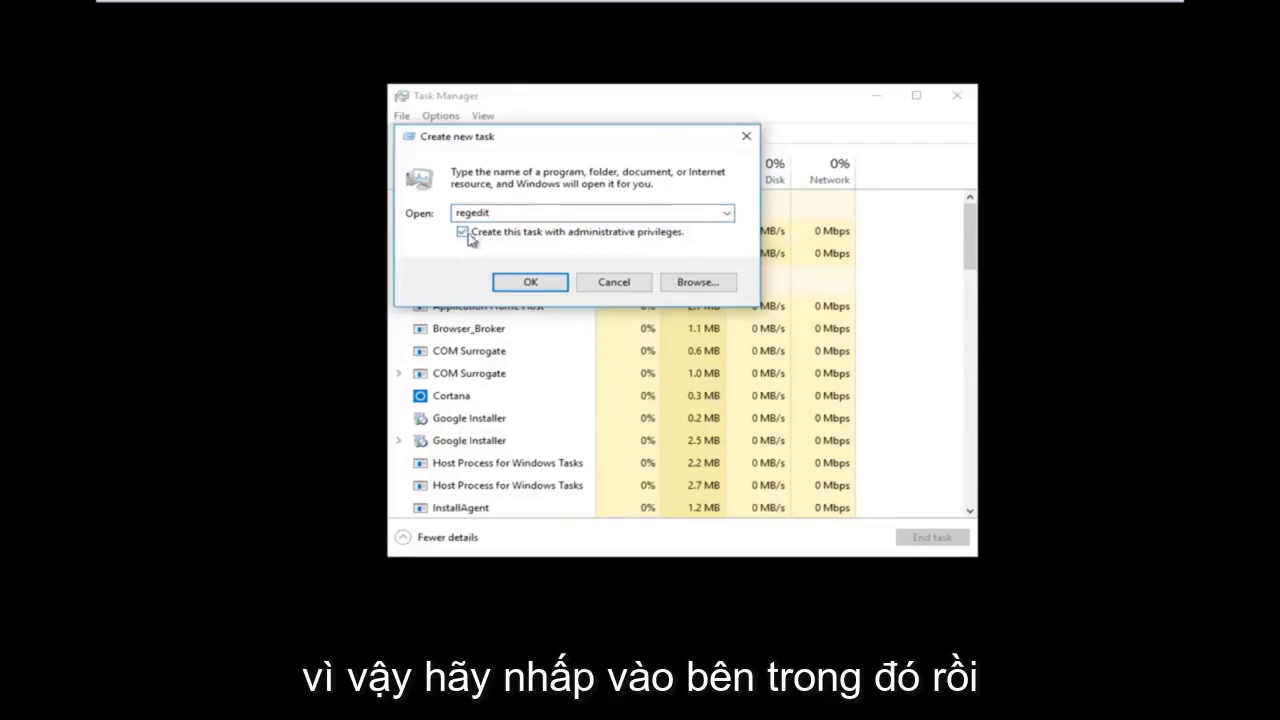
Launch Registry Editor, expand HKEY_LOCAL_MACHINE\SOFTWARE, and widen the key tree pane.
left_click(509, 285)
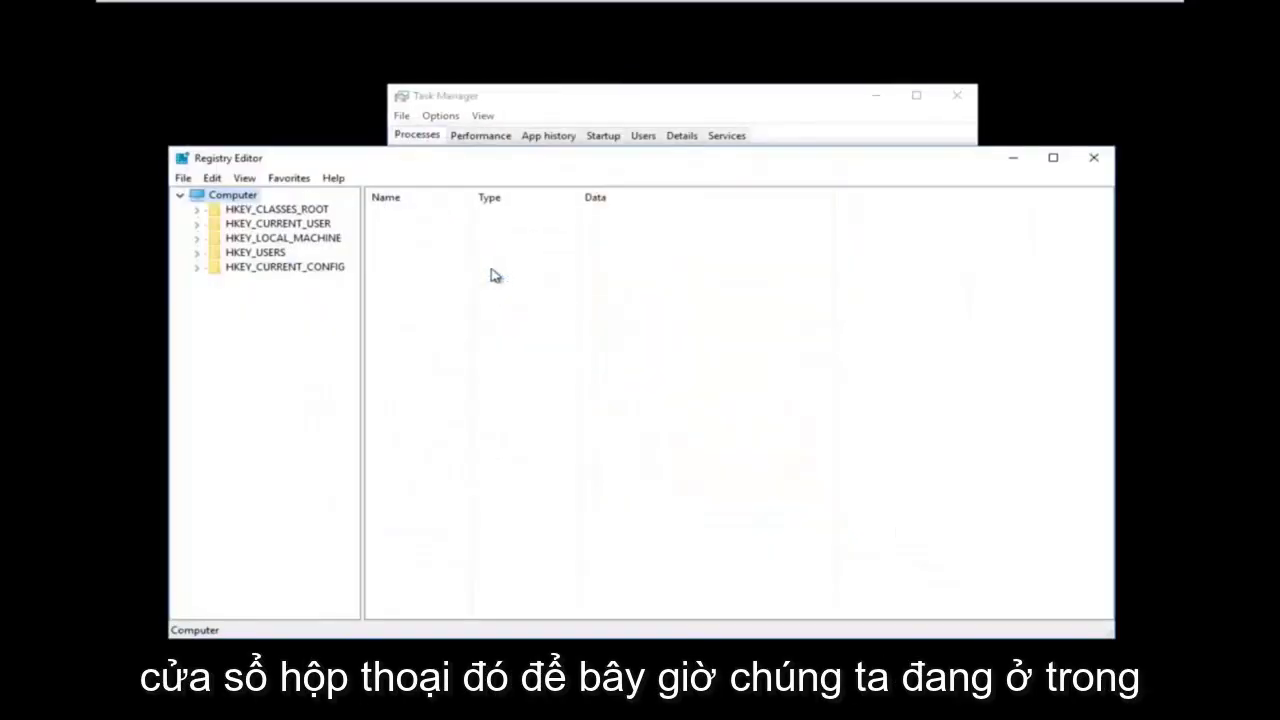
left_click_drag(495, 165, 531, 121)
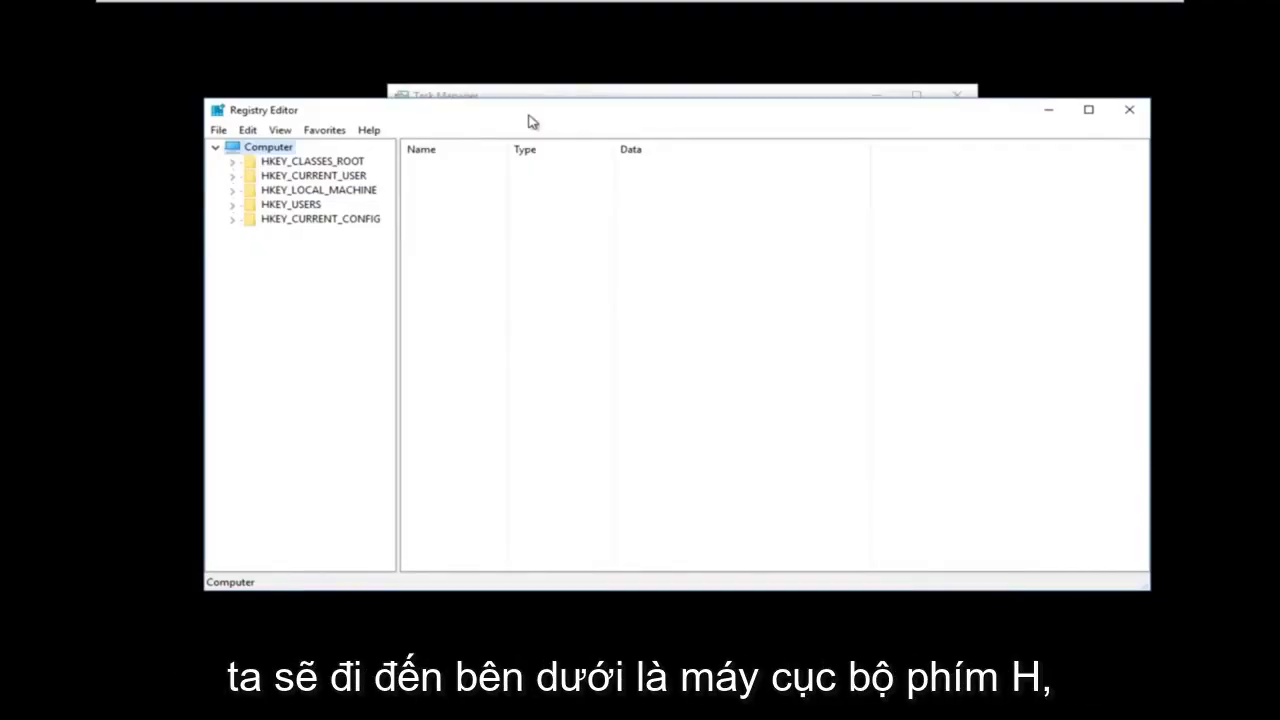
left_click(231, 191)
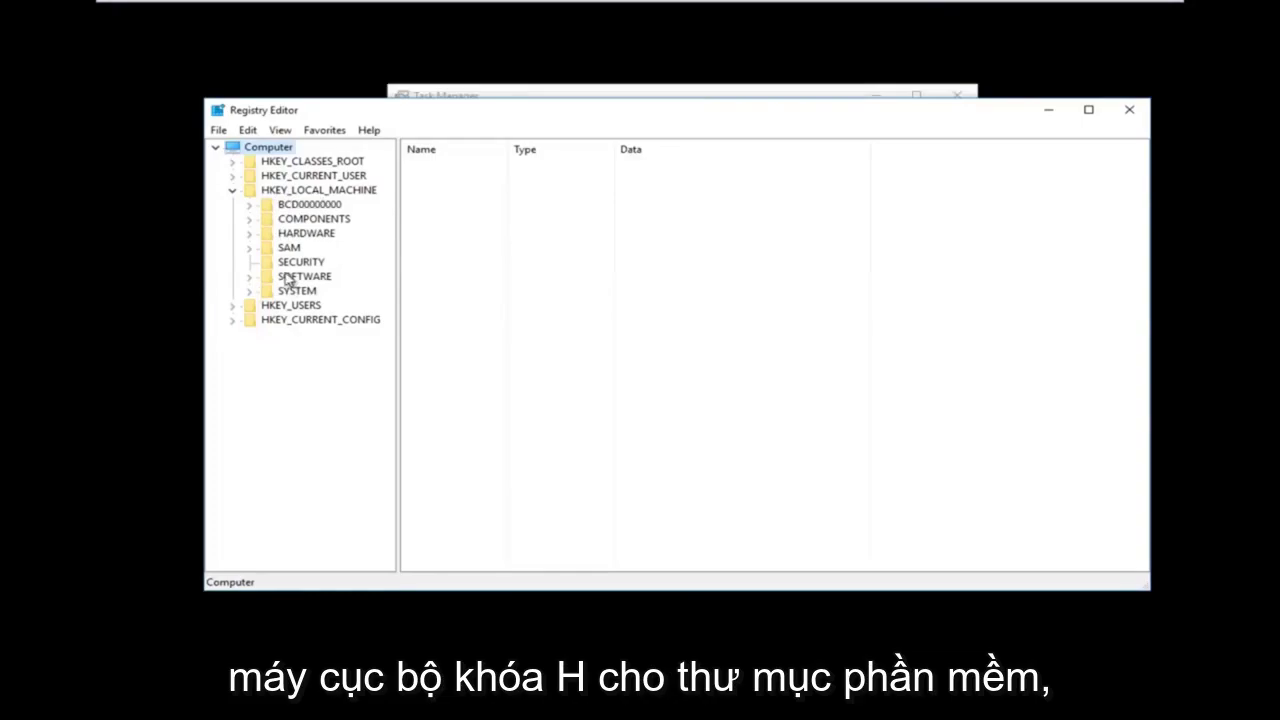
left_click(251, 278)
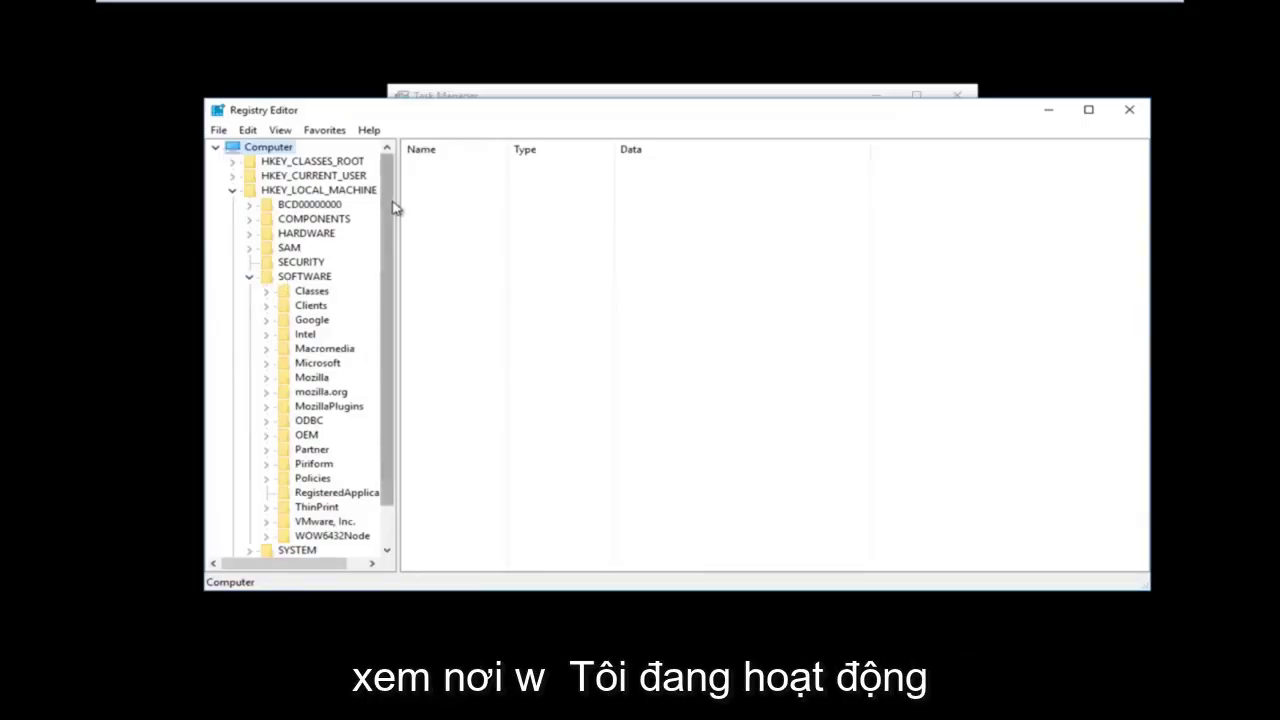
left_click_drag(398, 200, 475, 199)
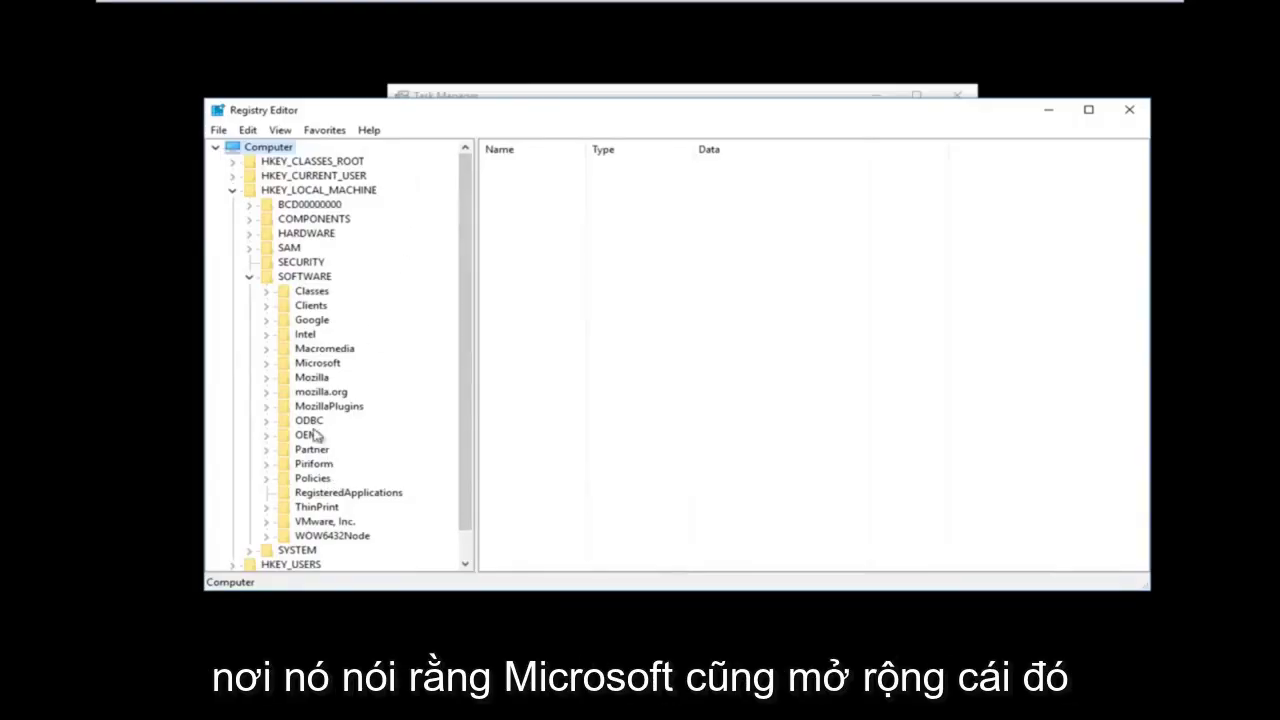
Expand Microsoft, Windows NT and CurrentVersion, then scroll down to the Winlogon subkey.
left_click(267, 363)
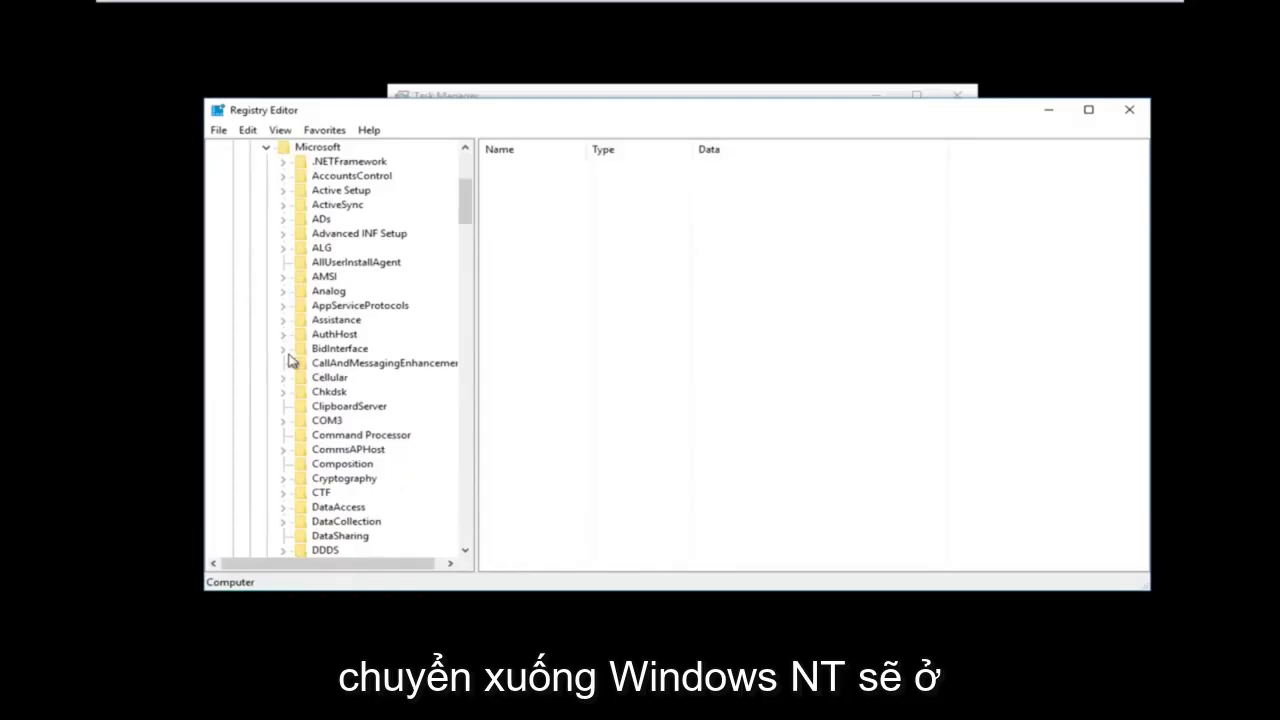
left_click_drag(465, 219, 418, 495)
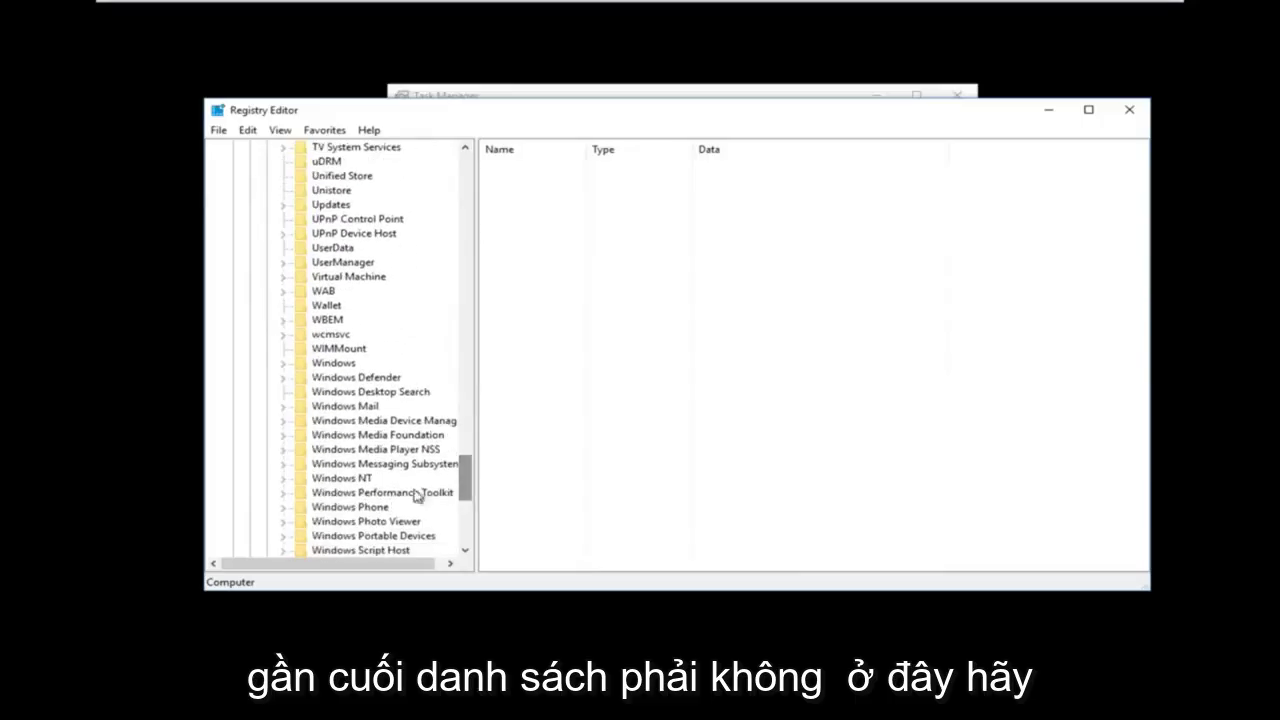
left_click(345, 478)
scroll(350, 470, "down", 2)
left_click(285, 393)
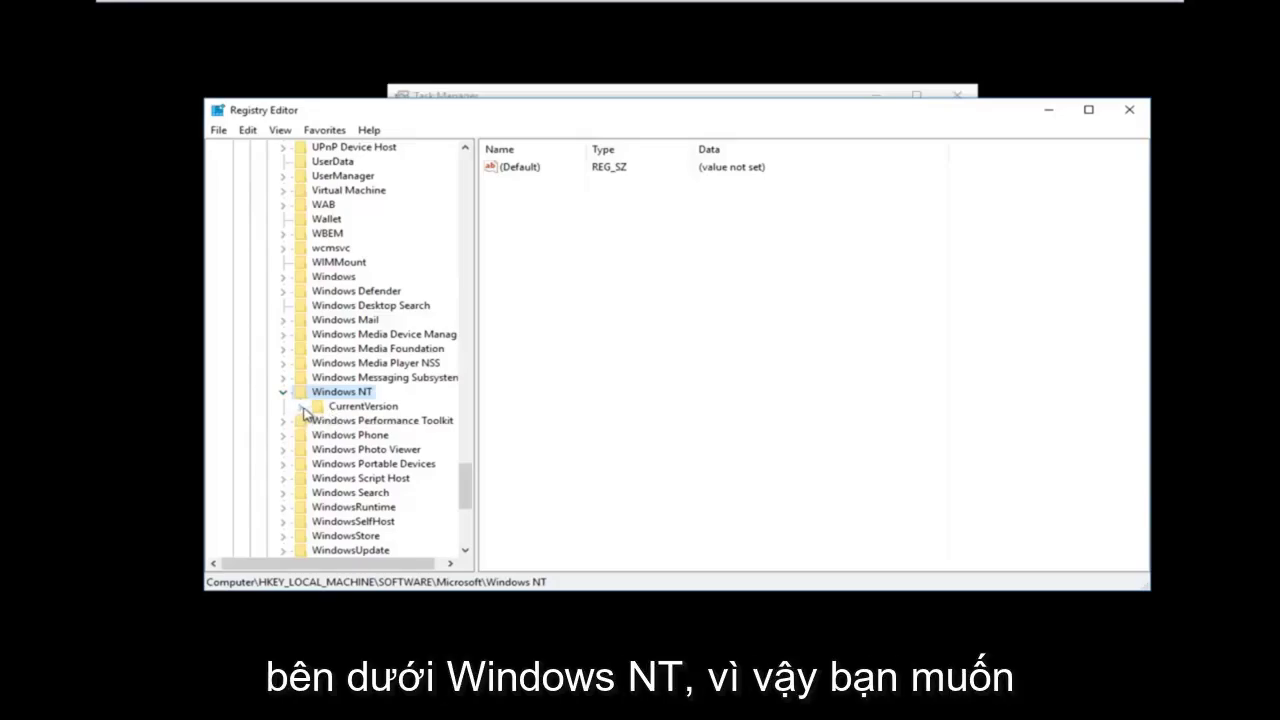
left_click(304, 408)
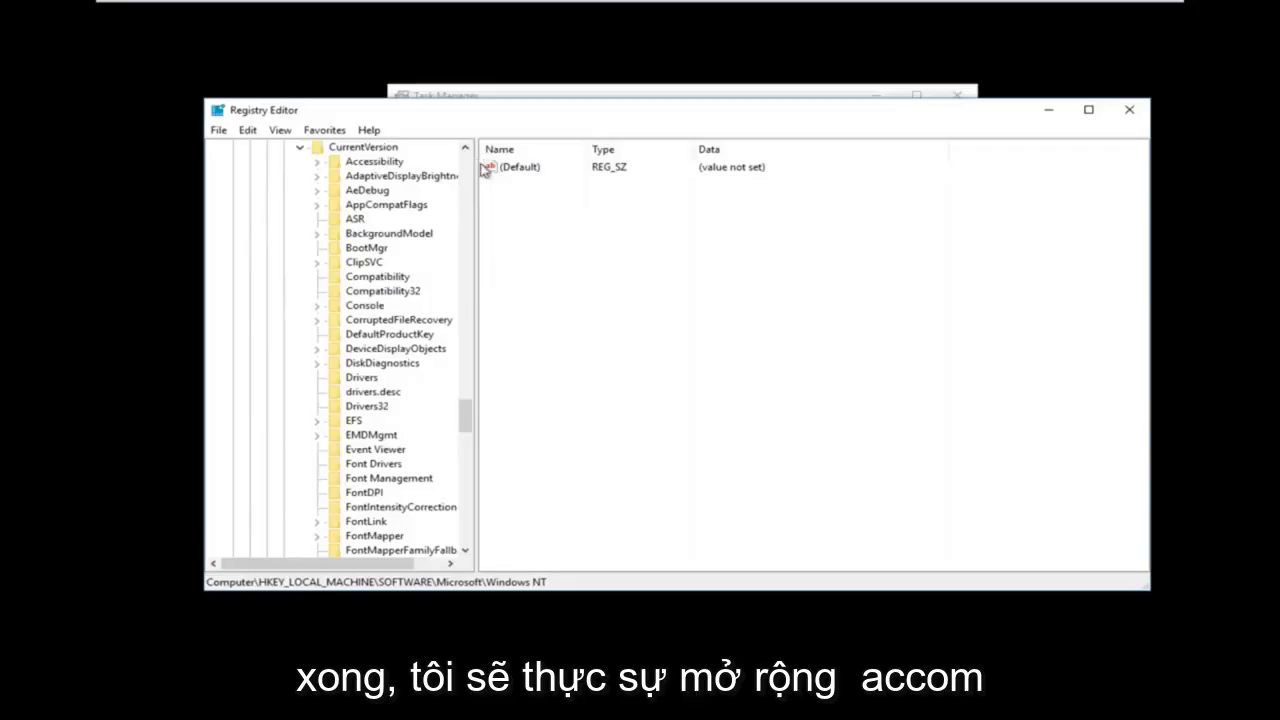
left_click_drag(476, 169, 557, 200)
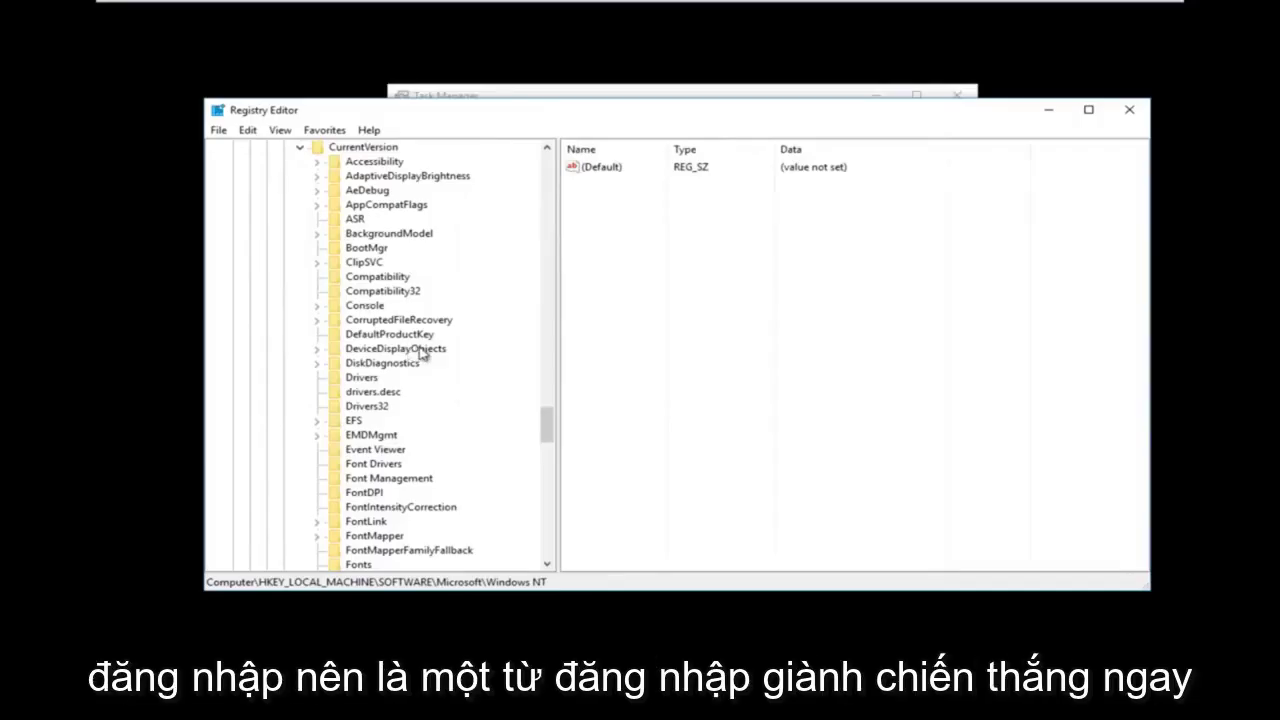
scroll(415, 356, "down", 8)
scroll(420, 363, "down", 13)
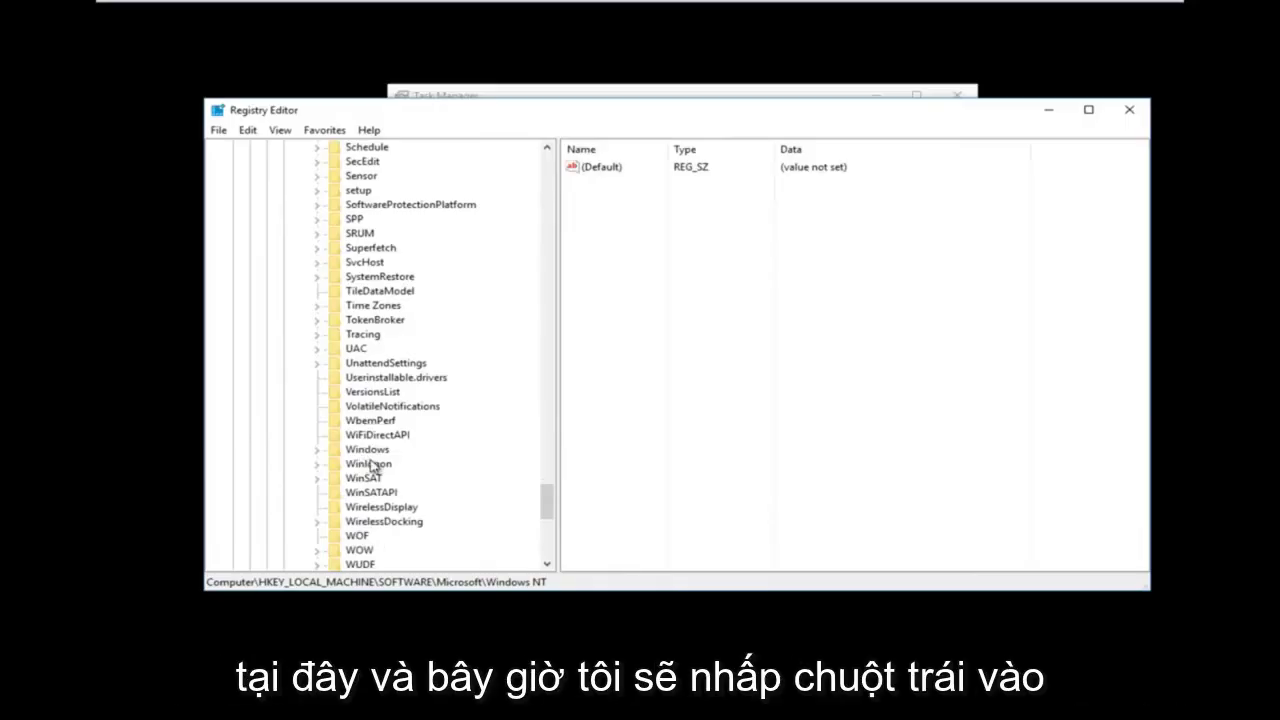
Select the Winlogon key and scroll its values down to Shell (explorer.exe).
left_click(366, 466)
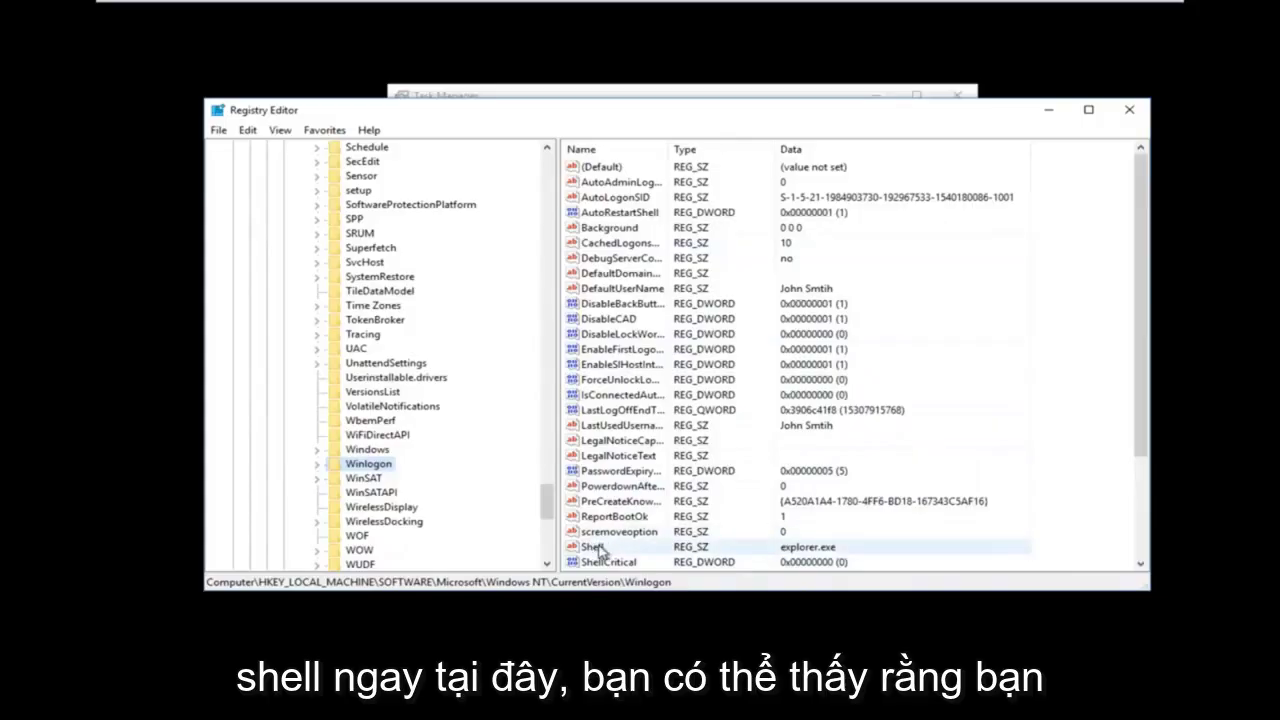
scroll(787, 397, "down", 3)
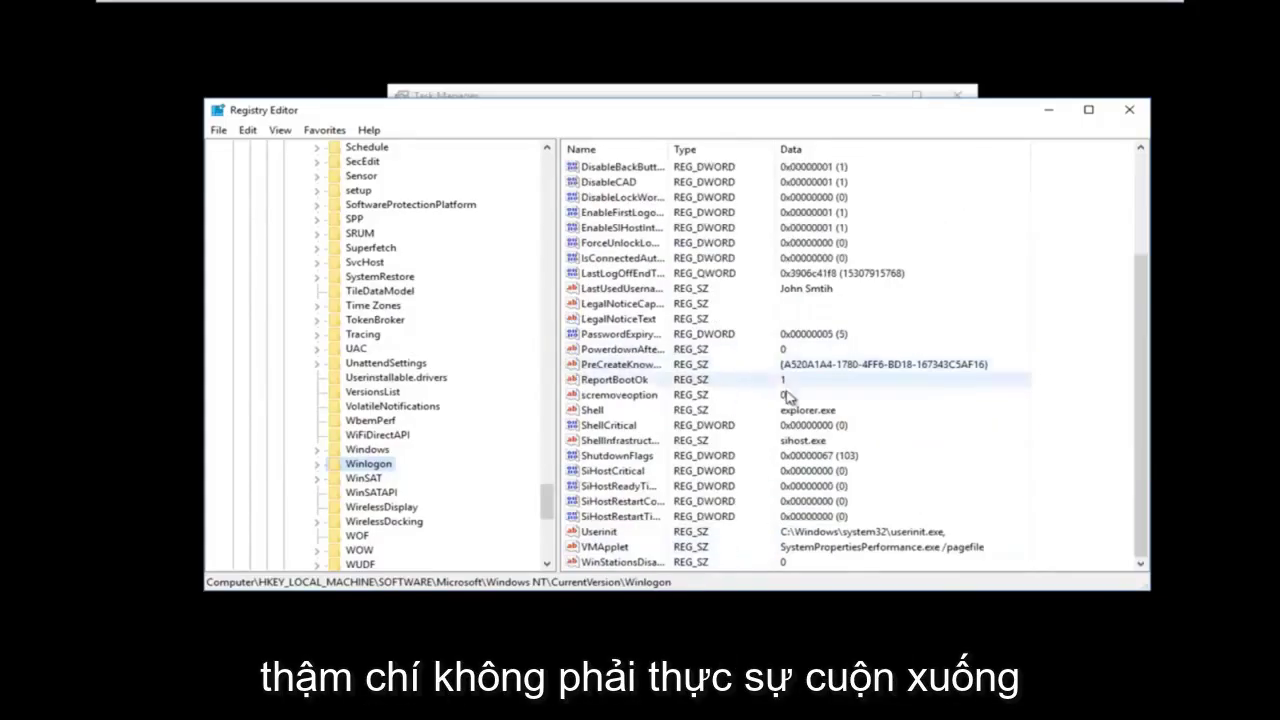
Open the Shell value's Edit String dialog and place the cursor in the explorer.exe data.
double_click(597, 412)
left_click_drag(371, 180, 686, 257)
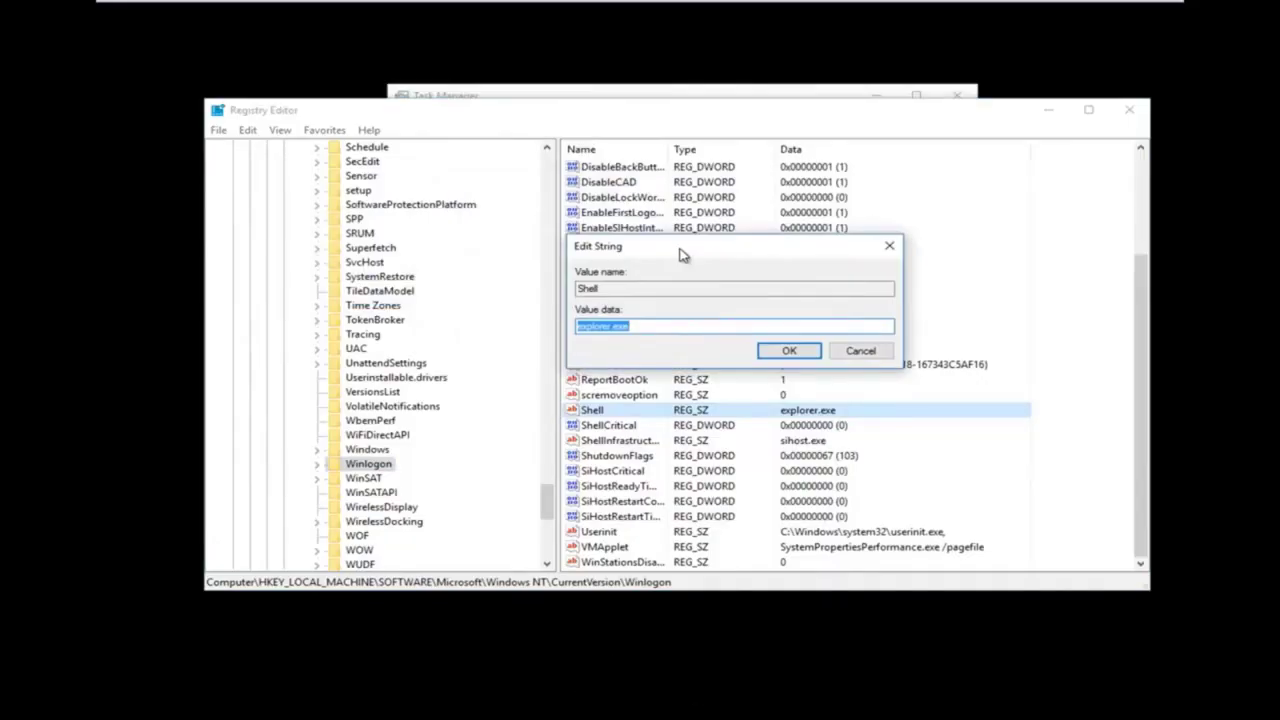
left_click(611, 328)
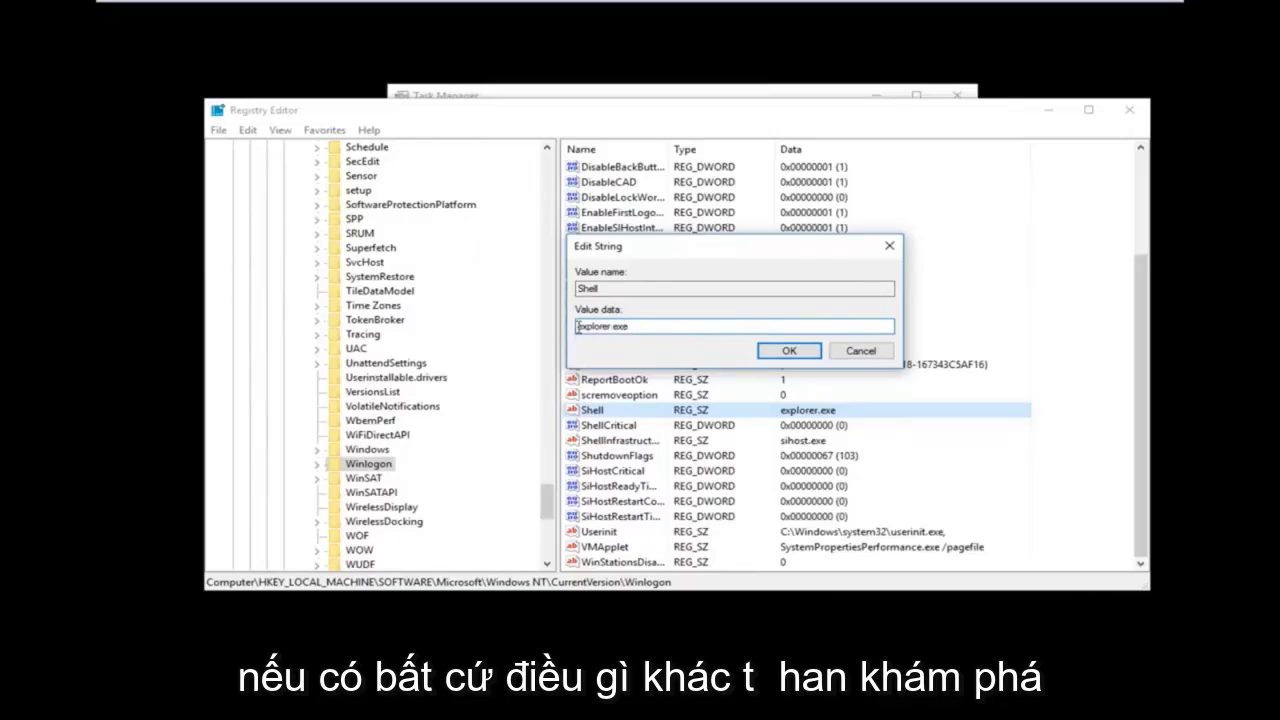
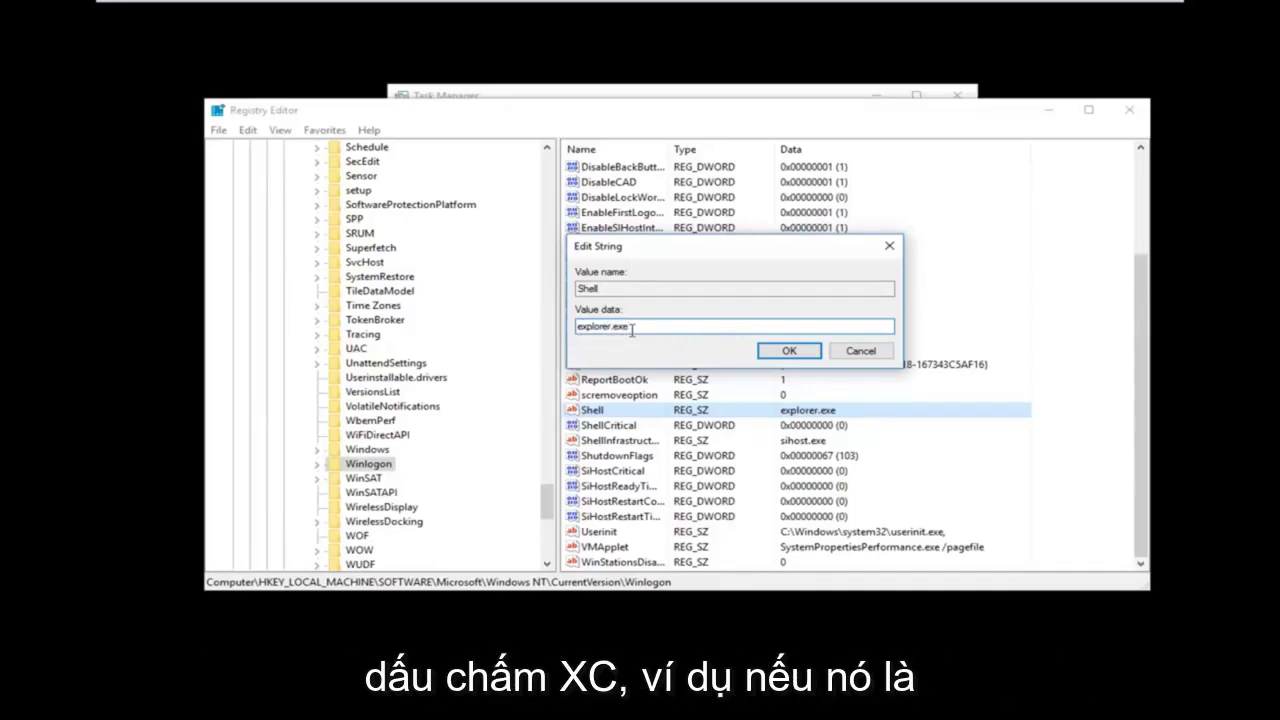
Replace the Winlogon Shell string data with explorer.exe and confirm with OK.
key("ctrl+a")
type("fhfhfgdgf")
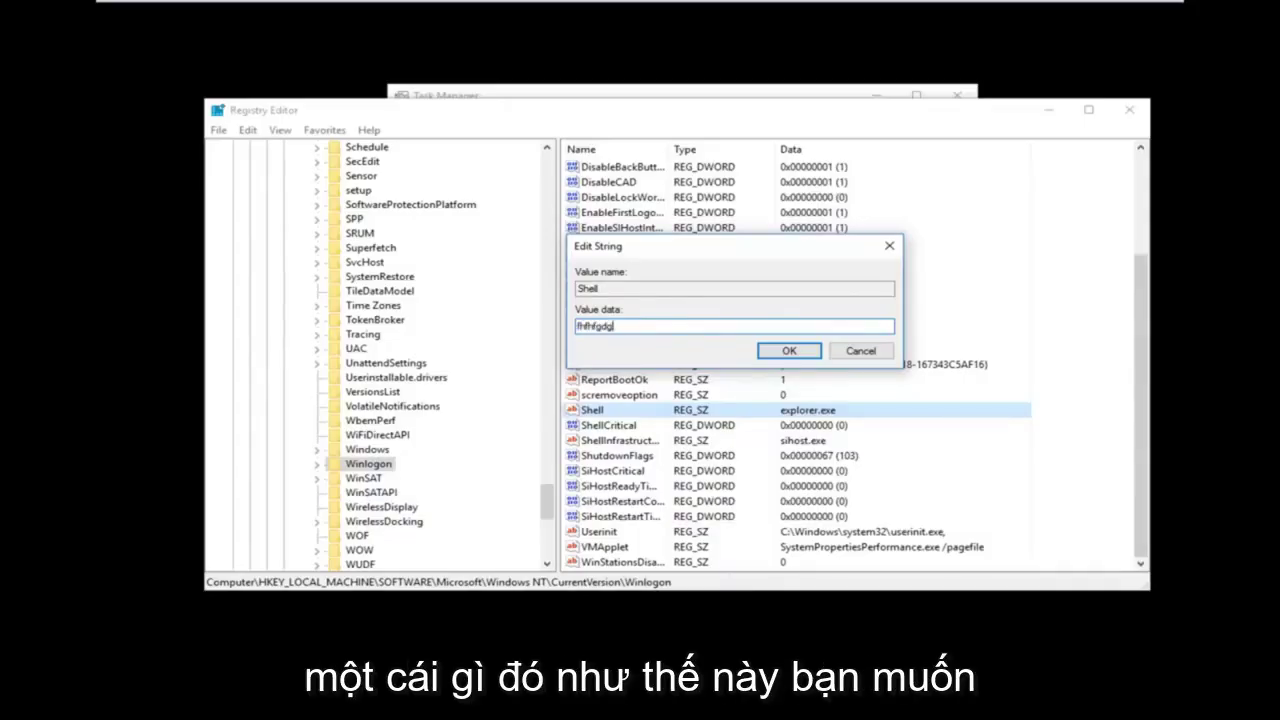
key("BackSpace")
key("BackSpace")
key("BackSpace")
key("BackSpace")
key("BackSpace")
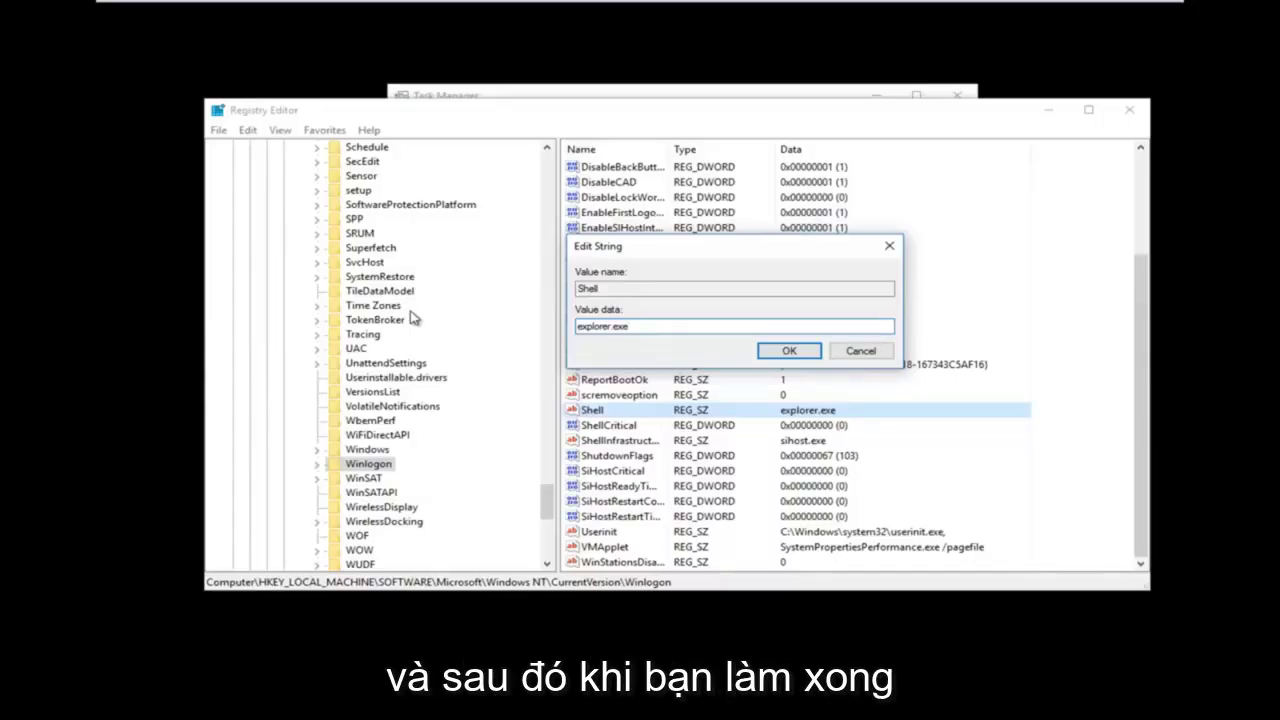
left_click(783, 355)
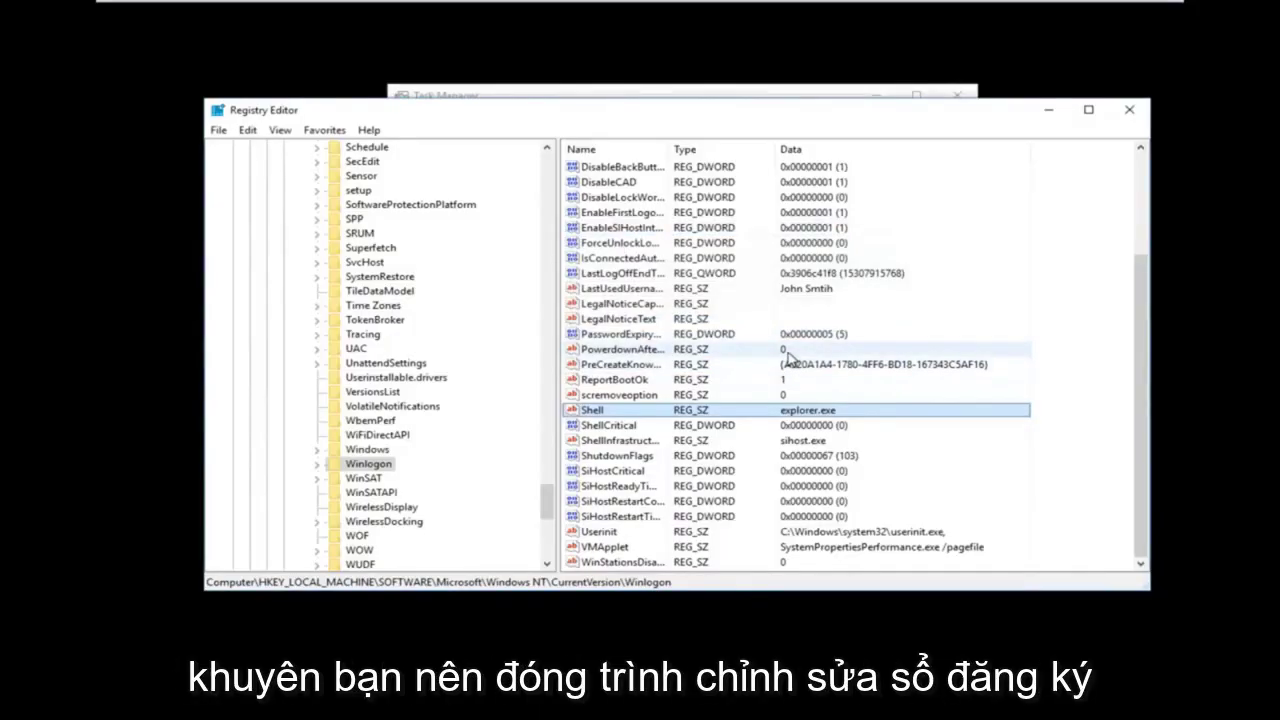
Close the Registry Editor window, then the Task Manager window.
left_click(1129, 111)
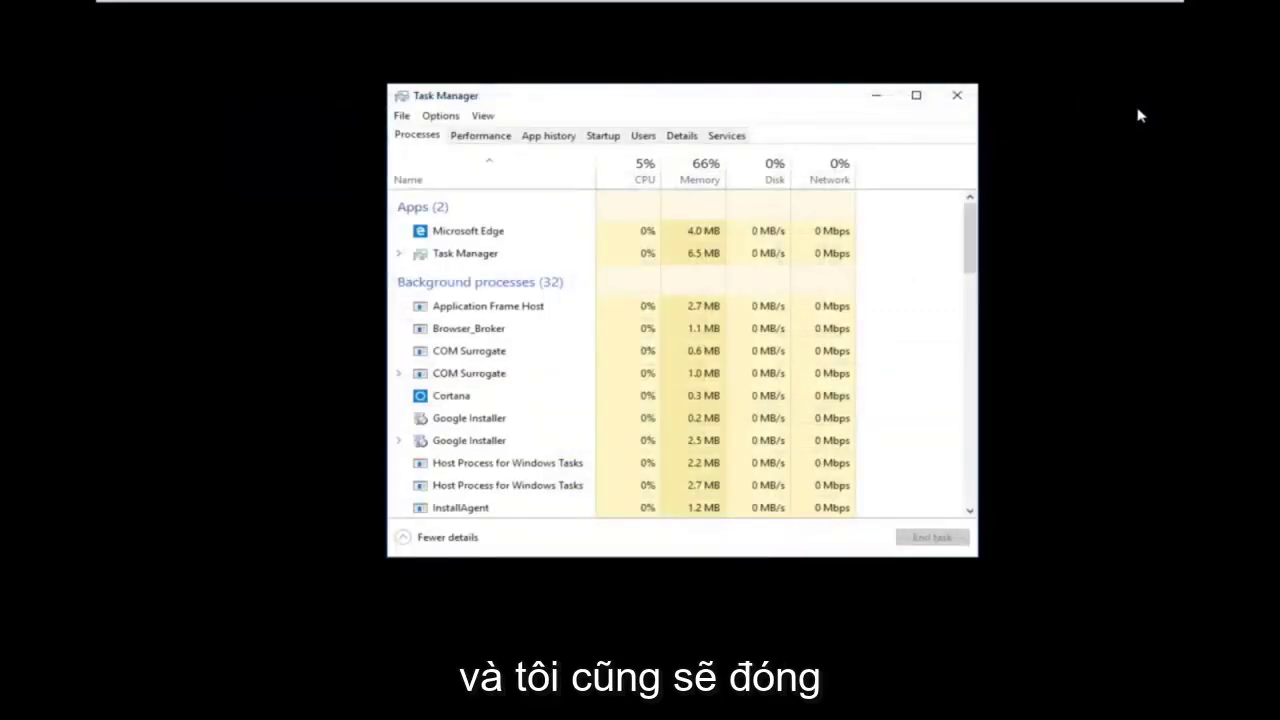
left_click(957, 96)
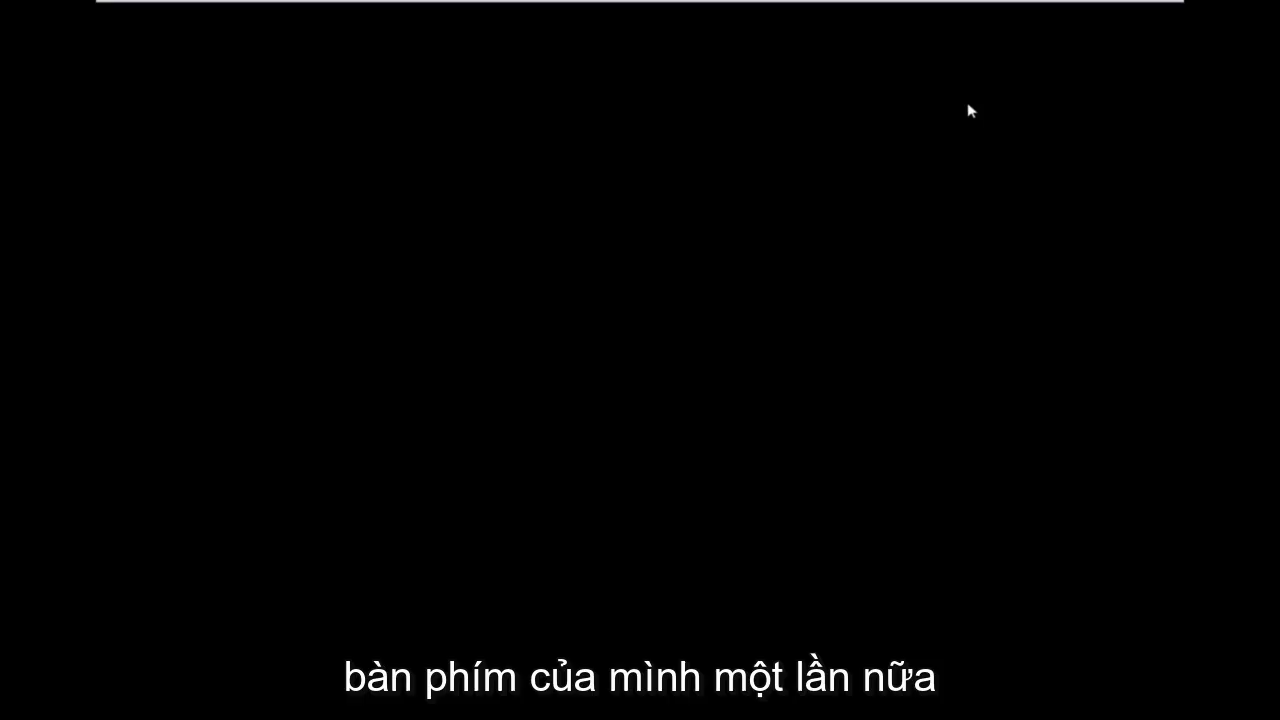
From the Ctrl+Alt+Del screen's power menu, choose Update and restart.
key("ctrl+alt+Delete")
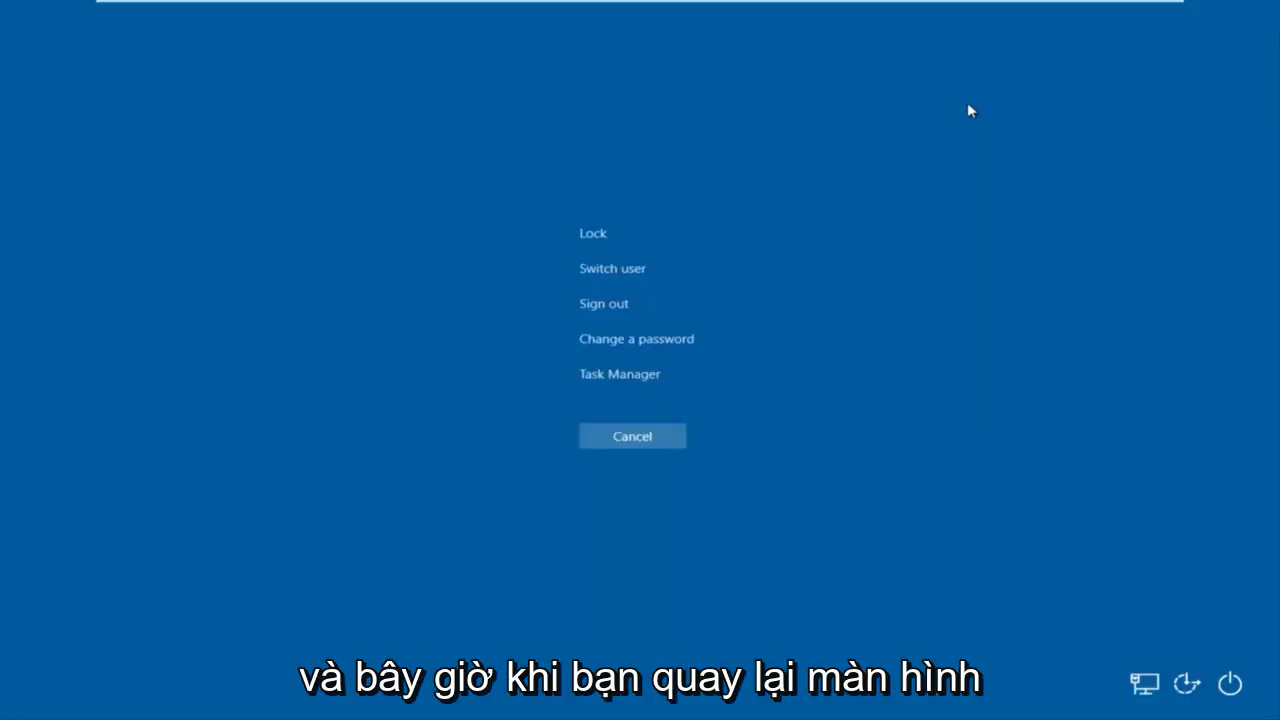
left_click(1230, 688)
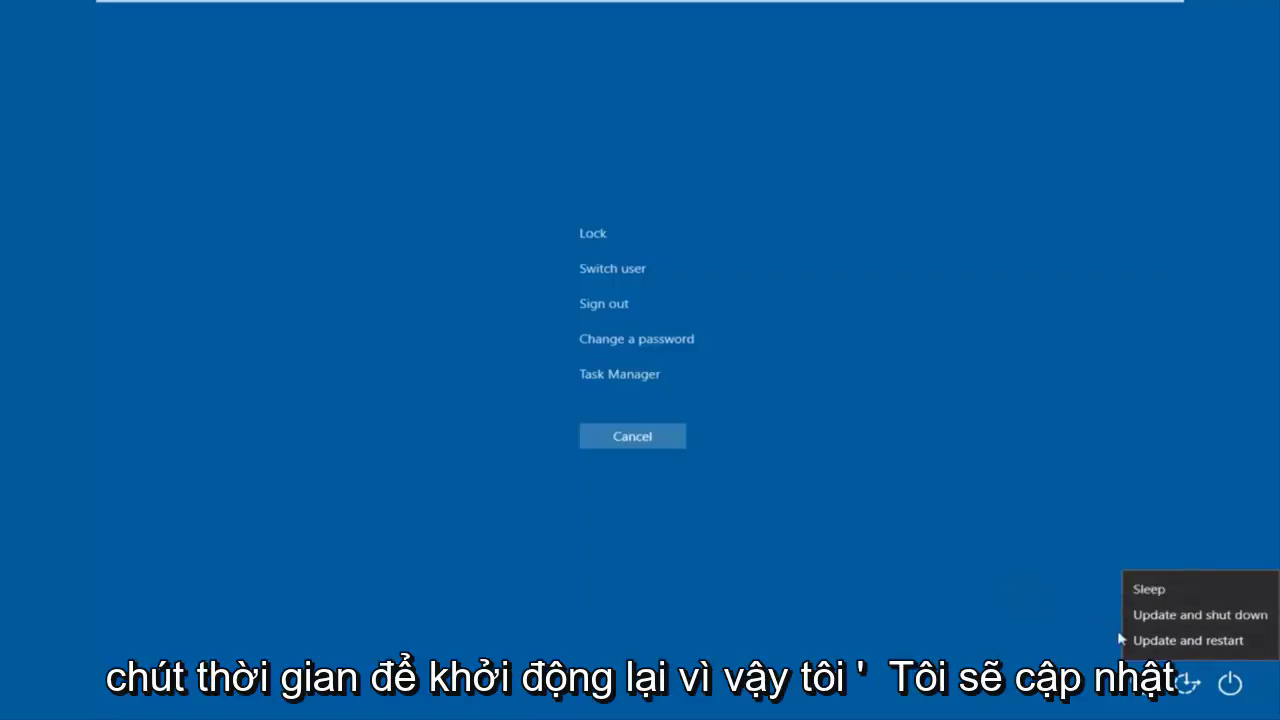
left_click(1156, 640)
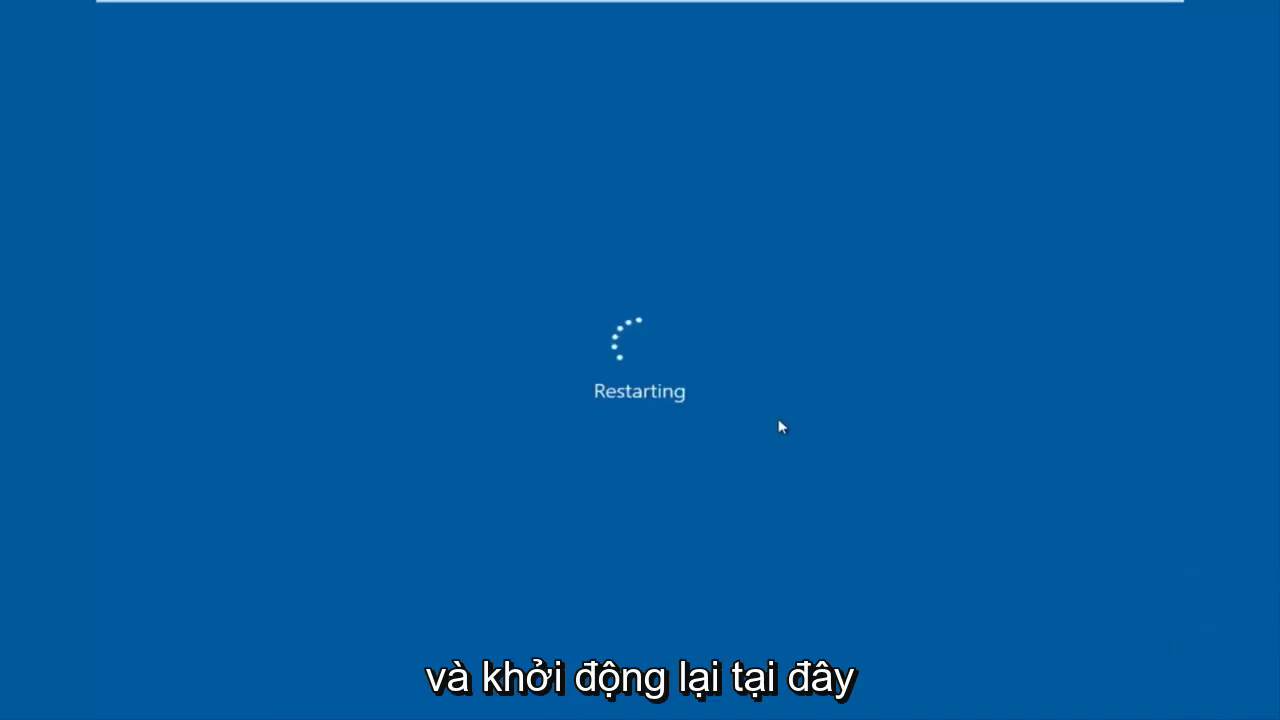